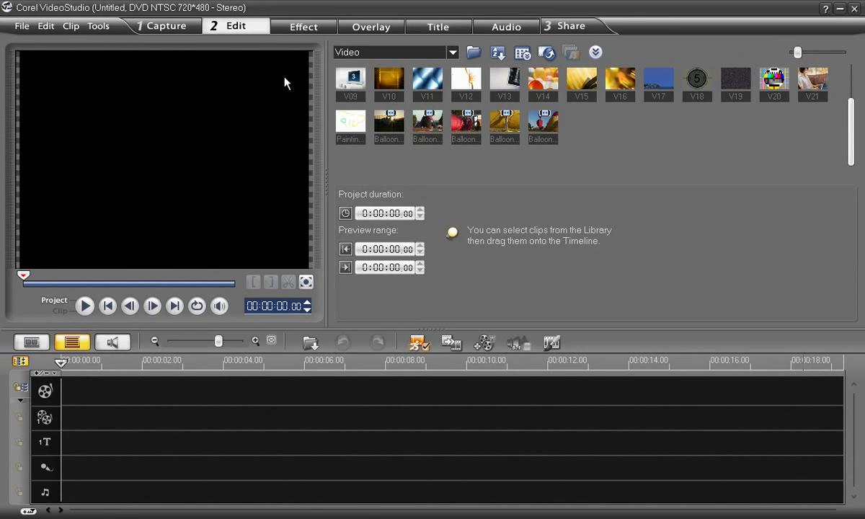
Step: Add a black (0,0,0) color clip from the library to the start of the video track
left_click(452, 52)
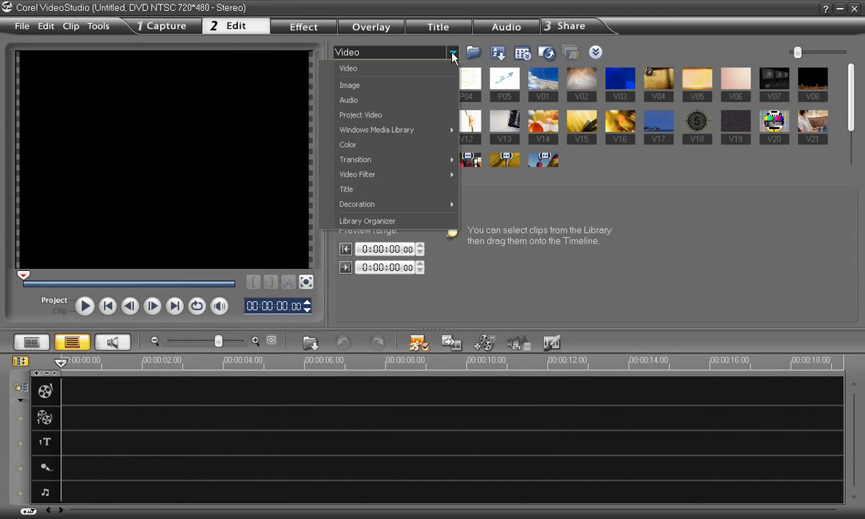
left_click(424, 151)
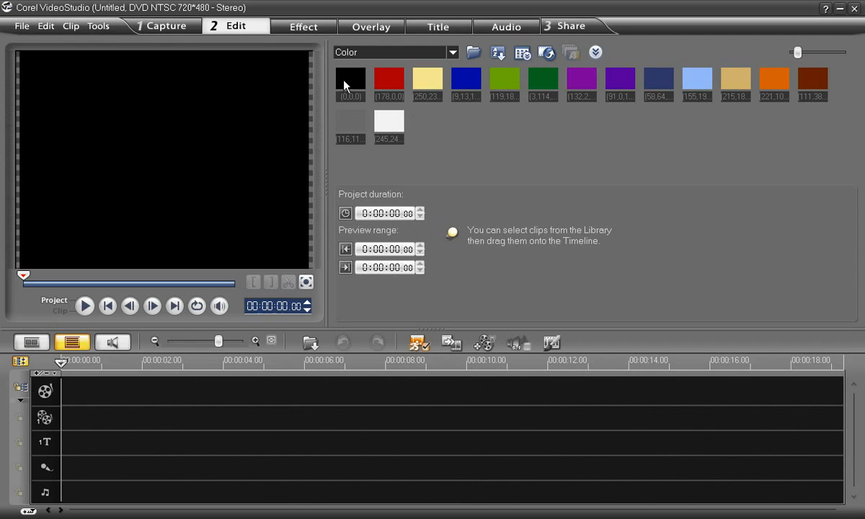
left_click_drag(348, 81, 94, 389)
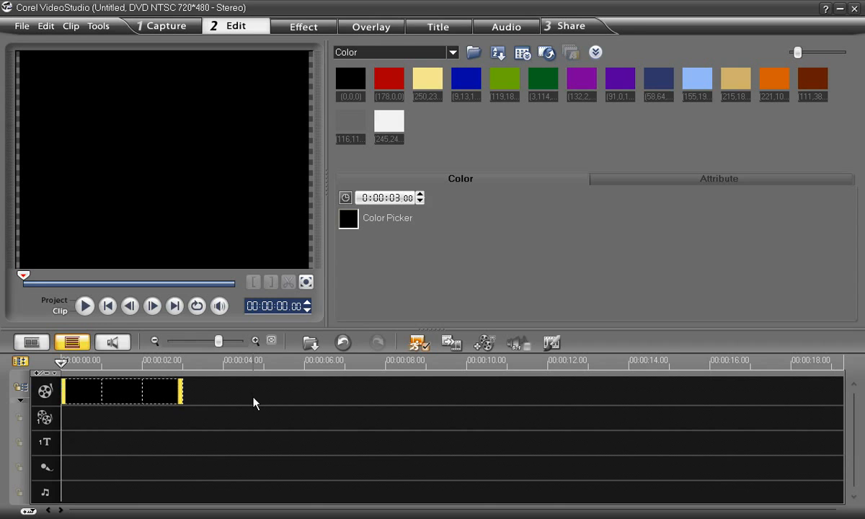
Step: Place the first "Double-click here to add a title" preset at the title track's start and stretch the black clip to the title's length
left_click(453, 52)
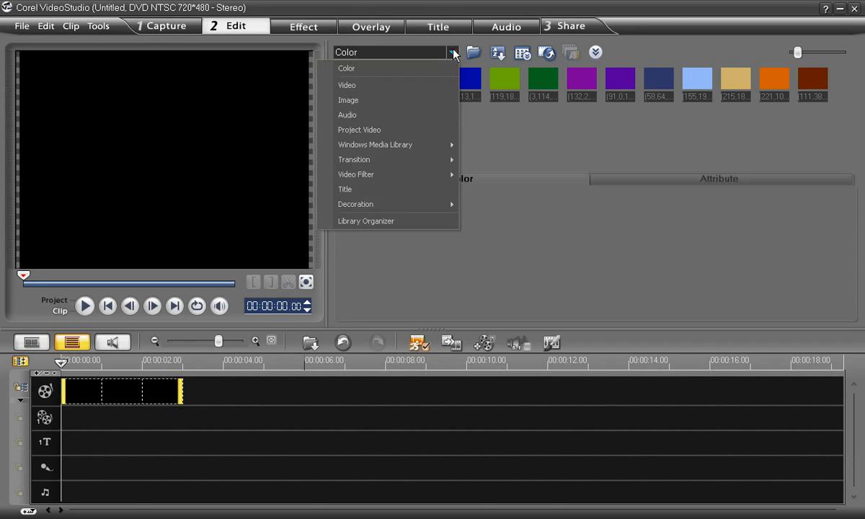
left_click(415, 189)
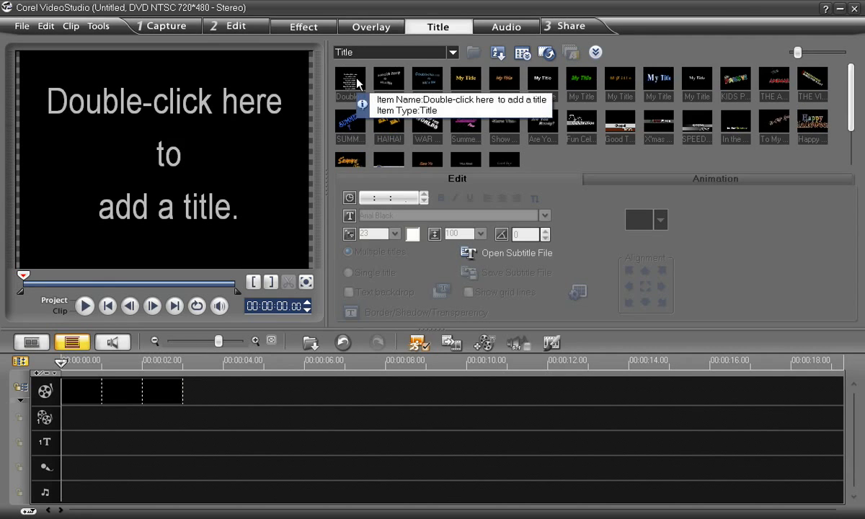
left_click_drag(344, 72, 64, 445)
left_click(113, 401)
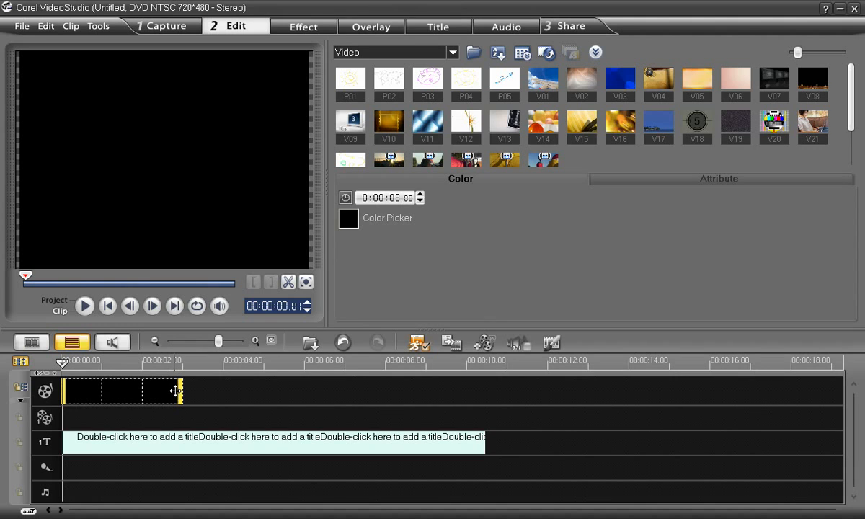
left_click_drag(180, 390, 484, 401)
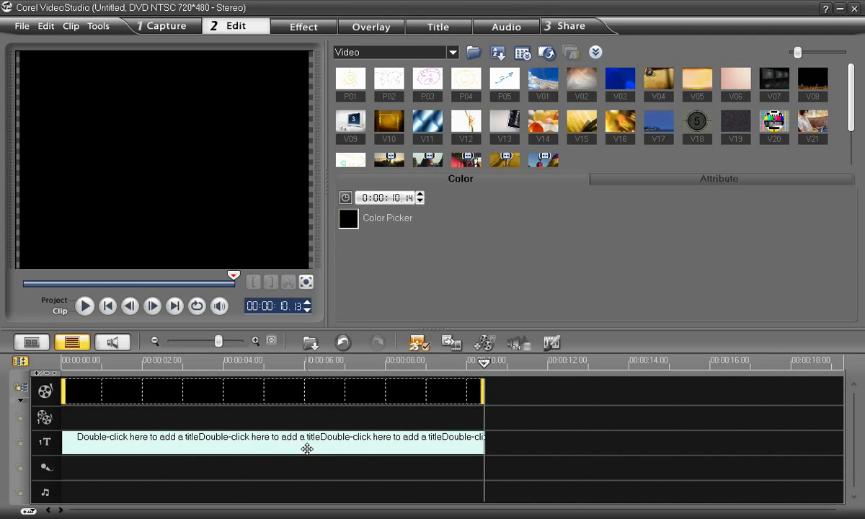
Step: Replace the placeholder title text with "It was a dark and stormy night" and paste the copied continuation of the passage
left_click(303, 448)
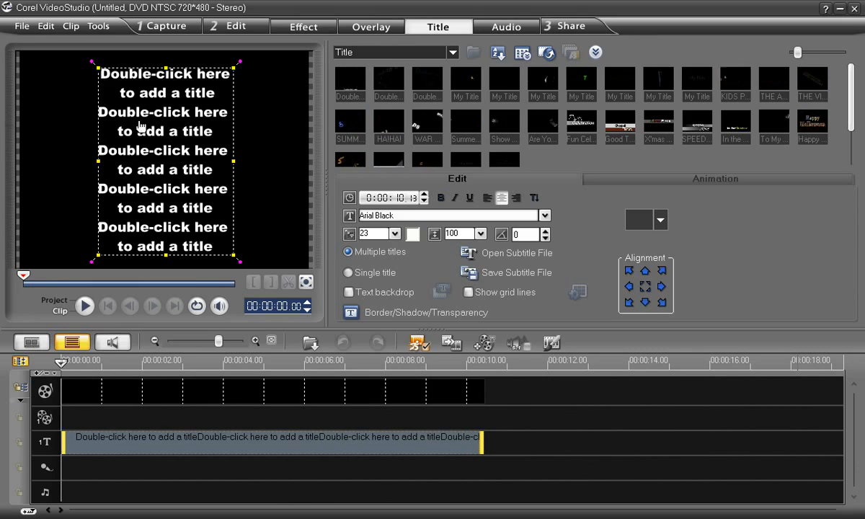
double_click(155, 154)
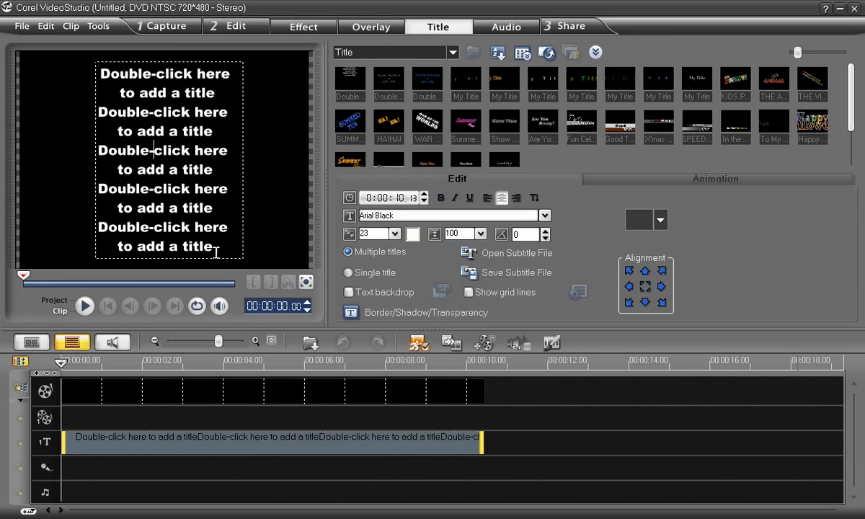
left_click_drag(216, 249, 96, 69)
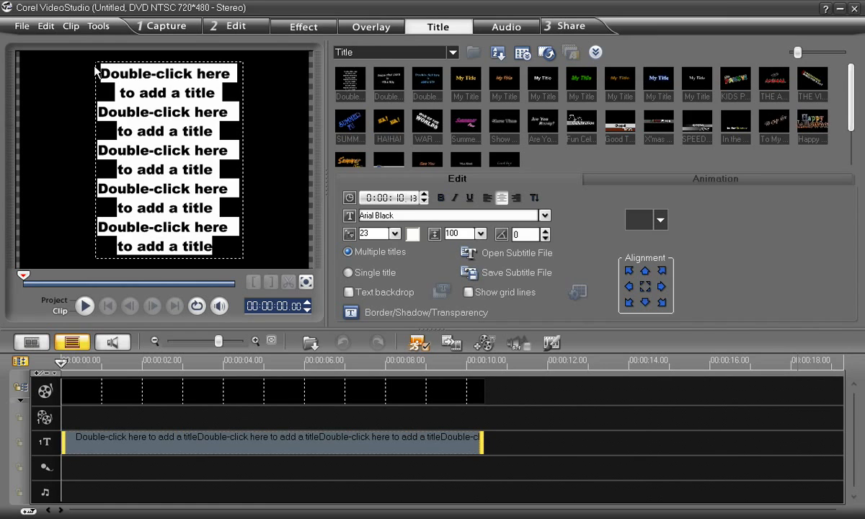
type("It was a")
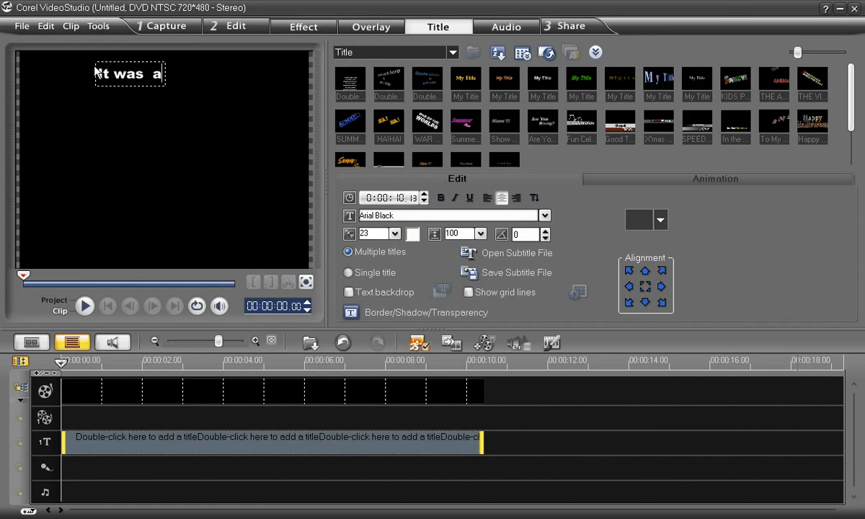
type(" dark")
key("Return")
type("a")
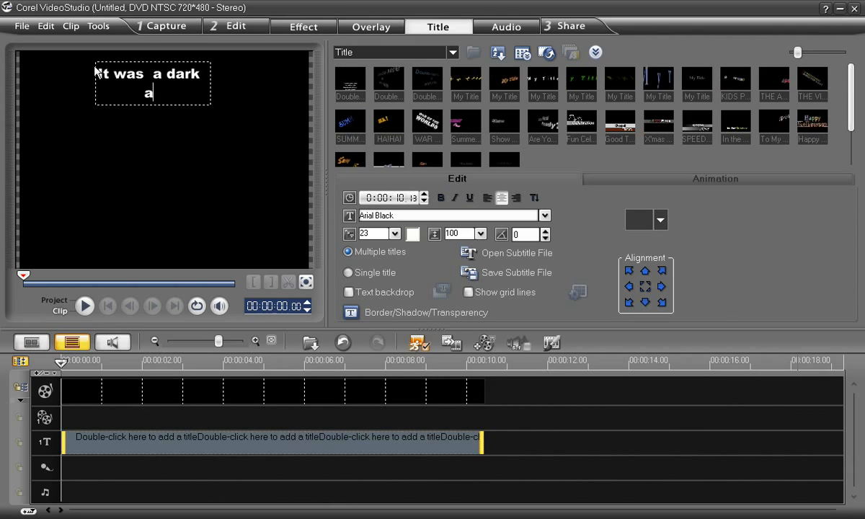
type("nd storm")
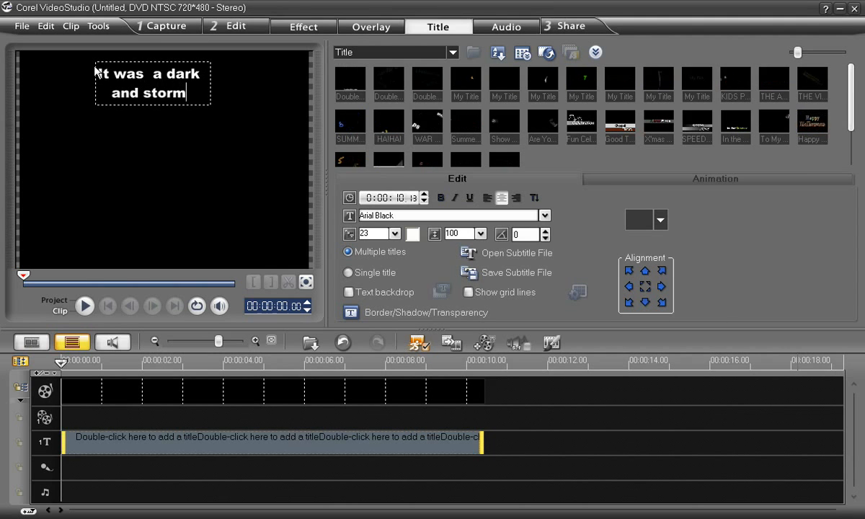
type("y night")
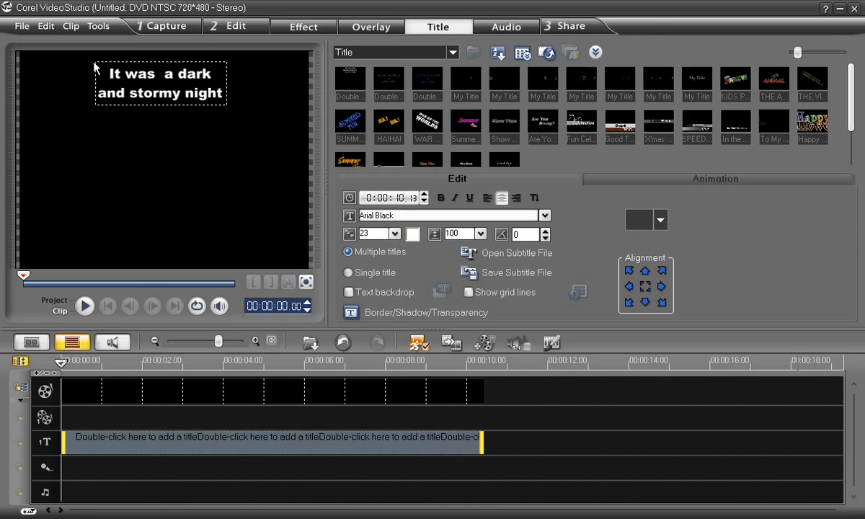
key("ctrl+v")
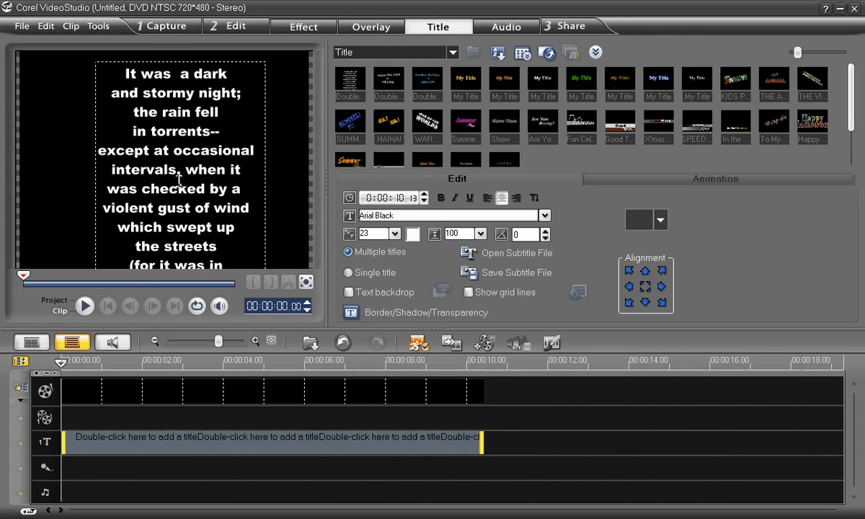
left_click(55, 192)
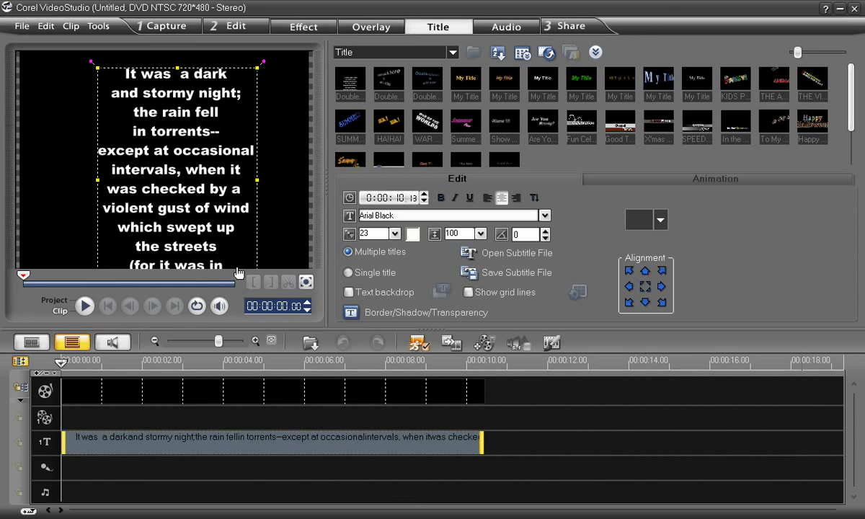
Step: Append the rest of the passage after "London that our", ending in "against the darkness.", and move the title's first lines back to the frame's top
left_click_drag(193, 256, 193, 111)
double_click(186, 136)
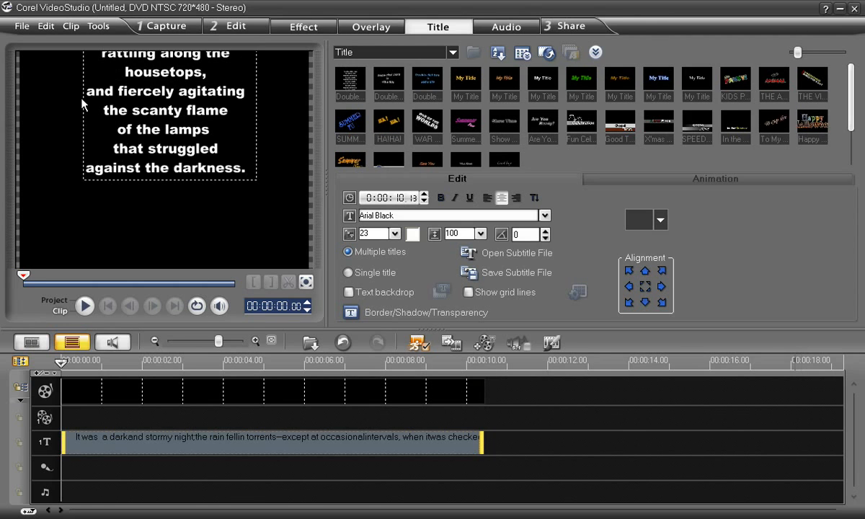
left_click(71, 110)
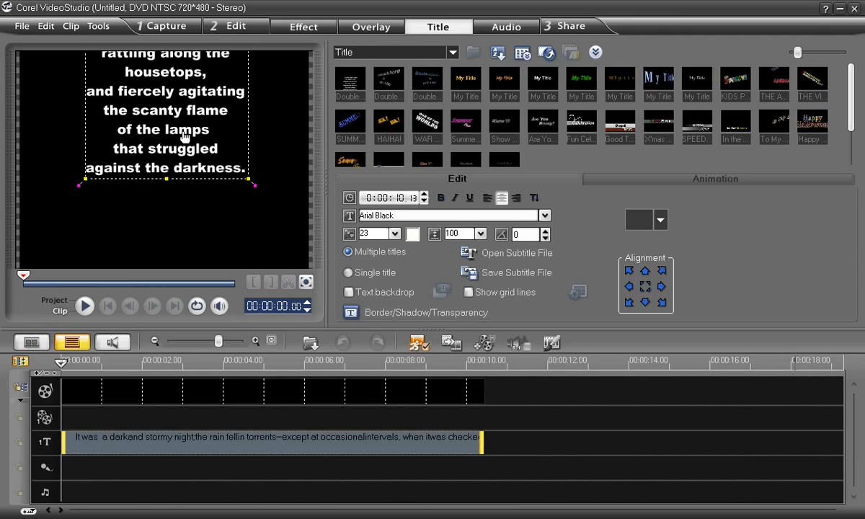
left_click_drag(169, 78, 168, 242)
left_click_drag(164, 115, 164, 209)
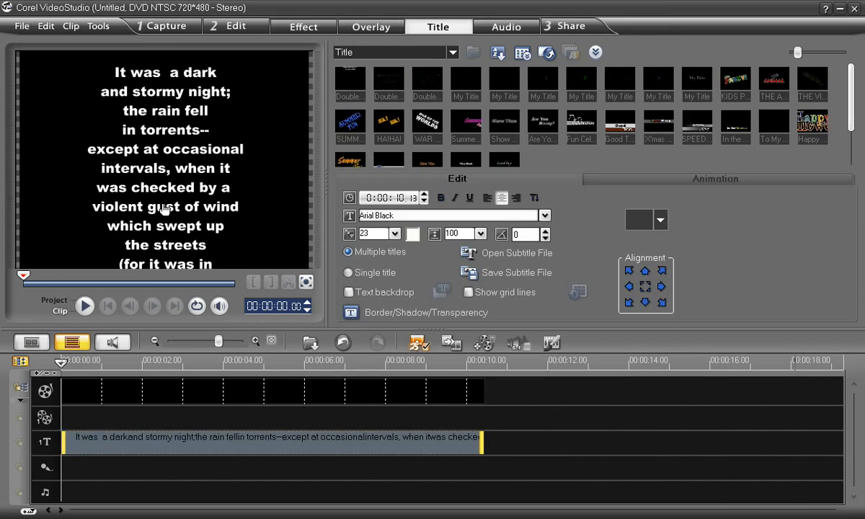
Step: Test the scroll speed by playing the title at full length and shortened to about 5 seconds, and extend it back to the black clip's end
left_click(84, 306)
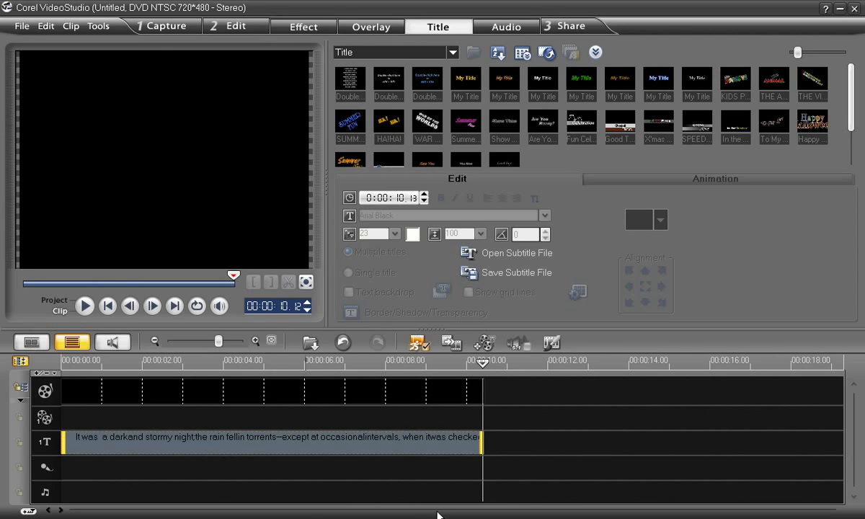
left_click_drag(482, 437, 216, 437)
left_click(85, 305)
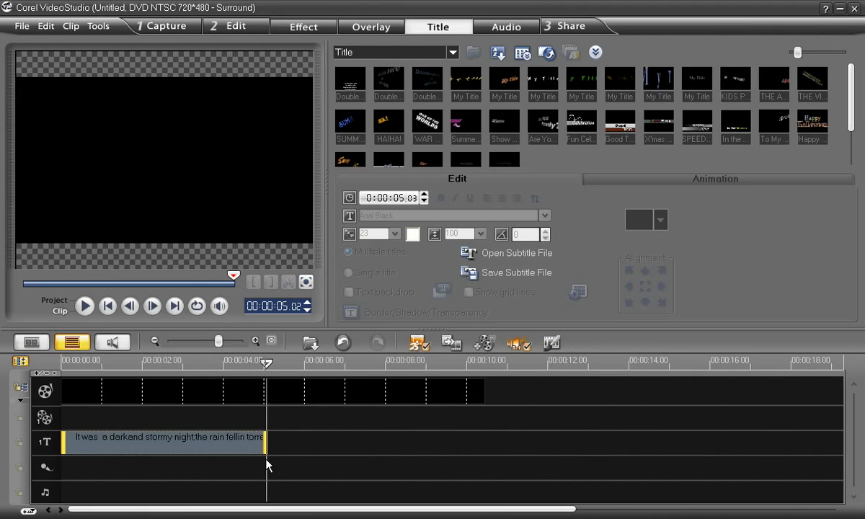
left_click_drag(267, 443, 483, 436)
left_click_drag(483, 436, 483, 436)
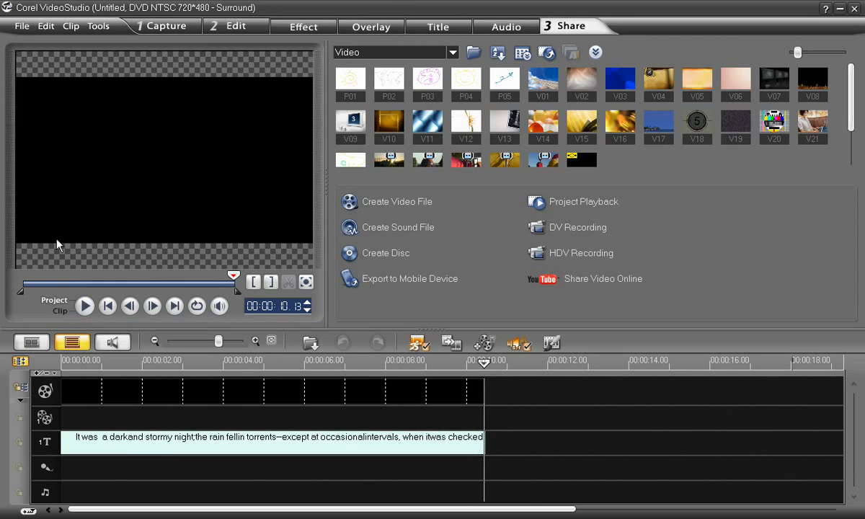
Step: Change the project's edit file format to Microsoft AVI files in the project properties
left_click(21, 26)
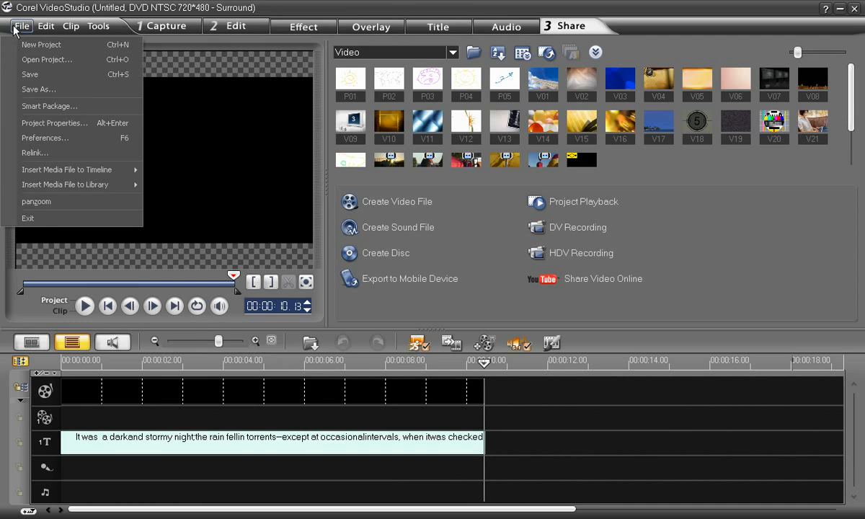
left_click(46, 123)
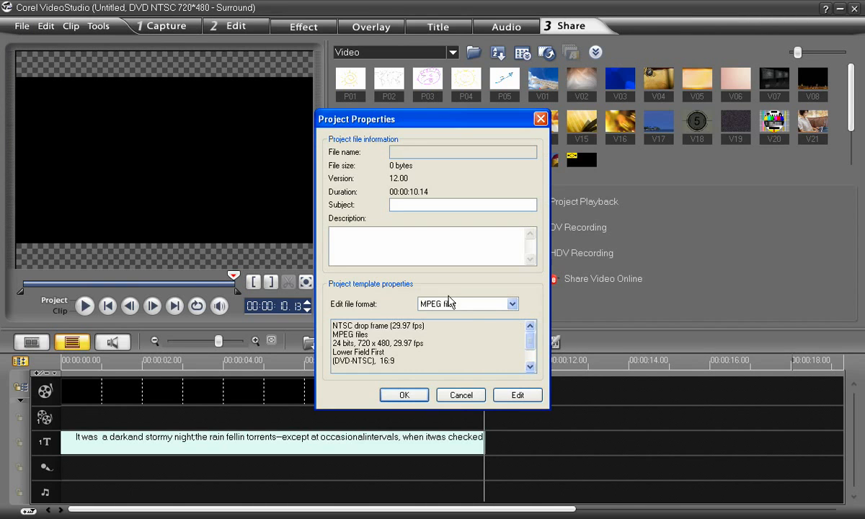
left_click(471, 309)
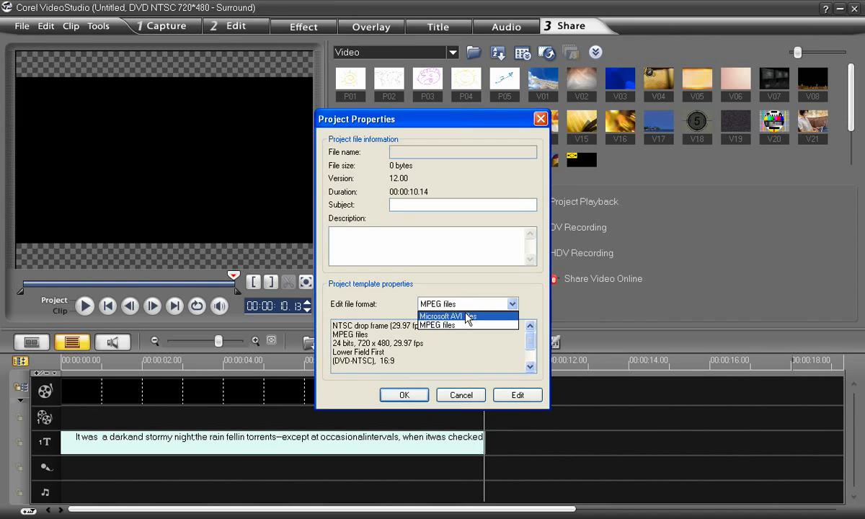
left_click(467, 316)
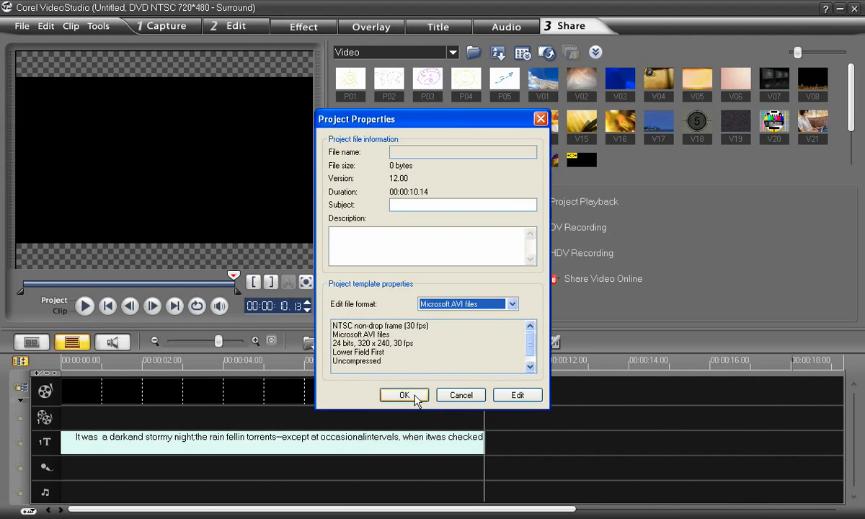
left_click(406, 396)
left_click(403, 289)
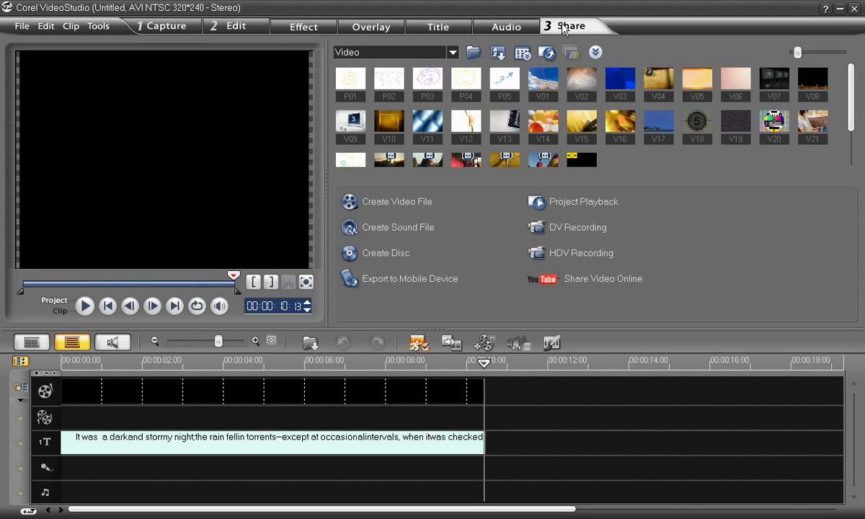
Step: Render the project to the Desktop as a Microsoft AVI video file named scrollingtext
left_click(399, 204)
left_click(417, 423)
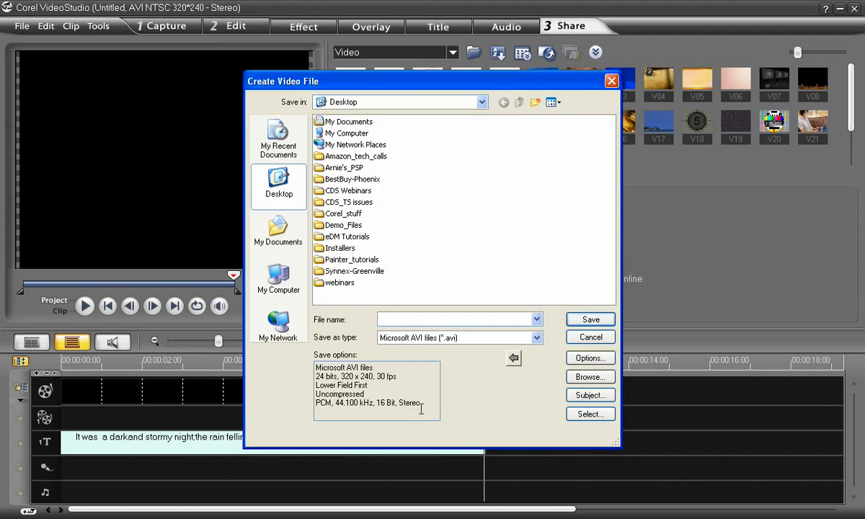
type("scr")
type("ollingt")
key("Return")
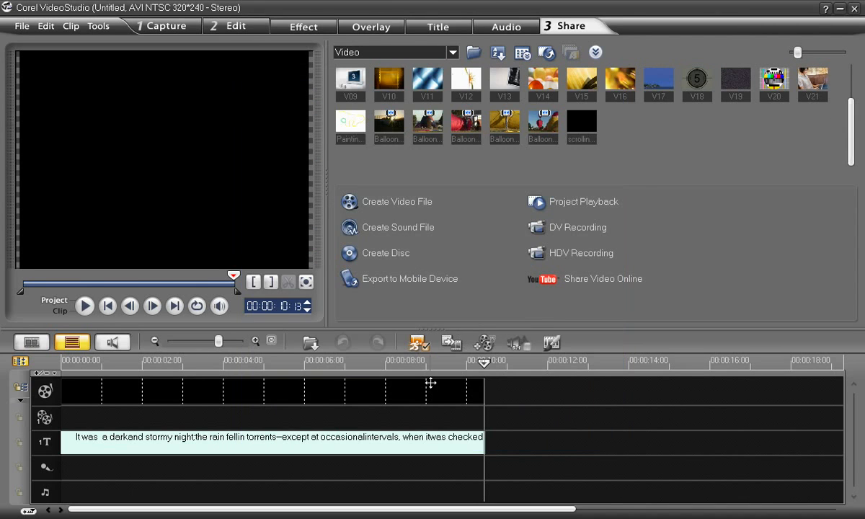
Step: Delete the passage's title clip from the title track
double_click(433, 442)
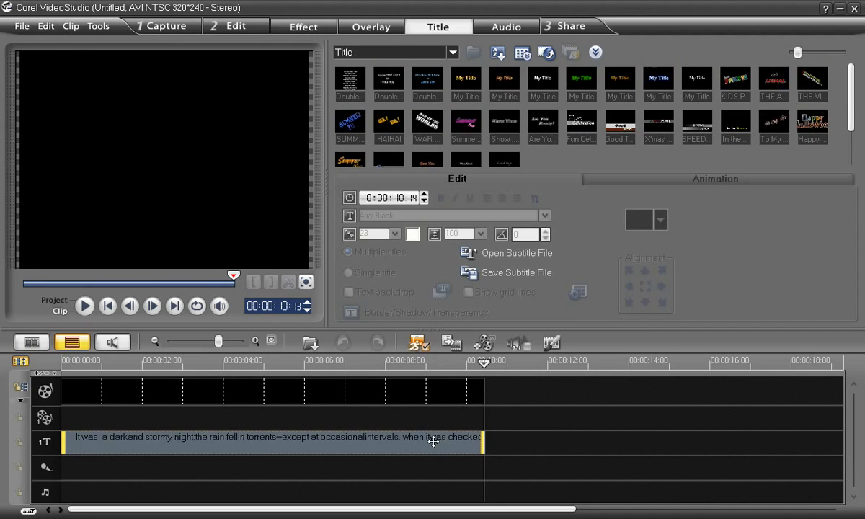
key("Delete")
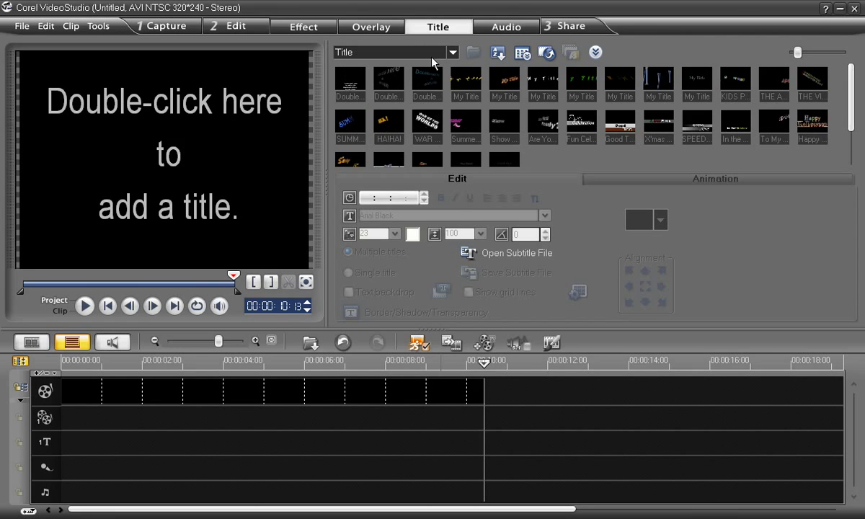
Step: Load the scrollingtext video file from the Desktop into the Video library
left_click(453, 51)
left_click(440, 80)
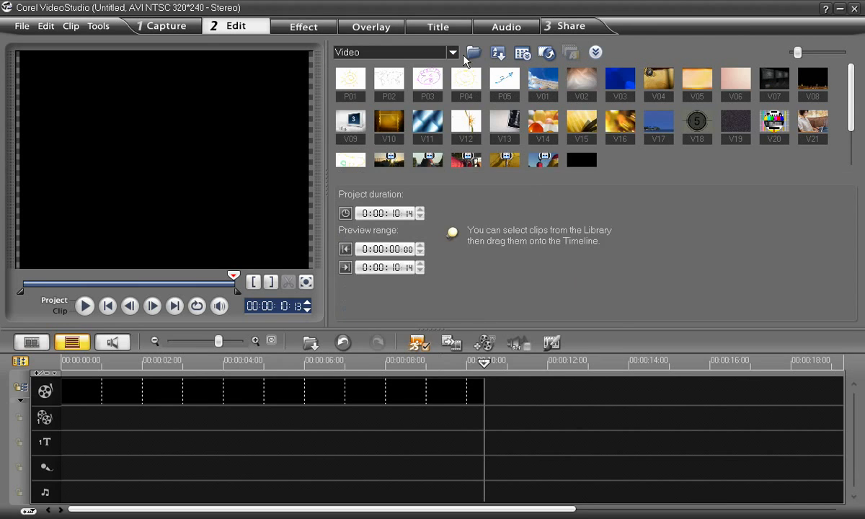
left_click(474, 54)
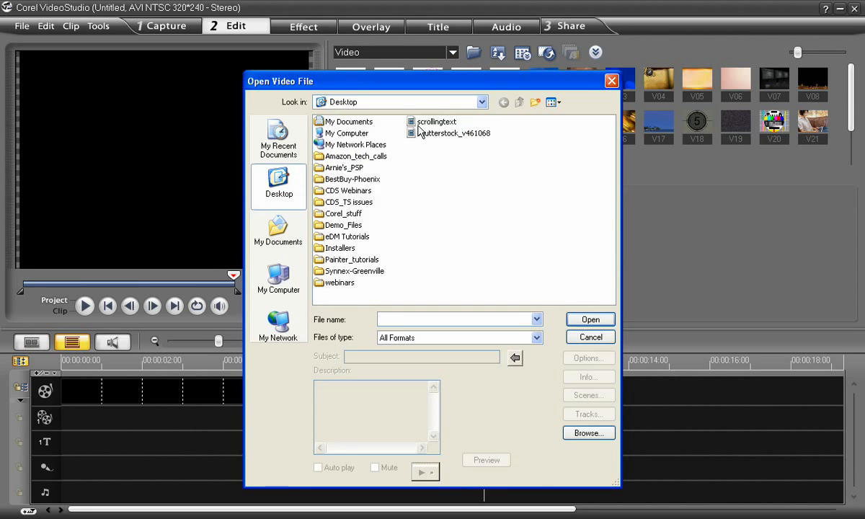
left_click(434, 122)
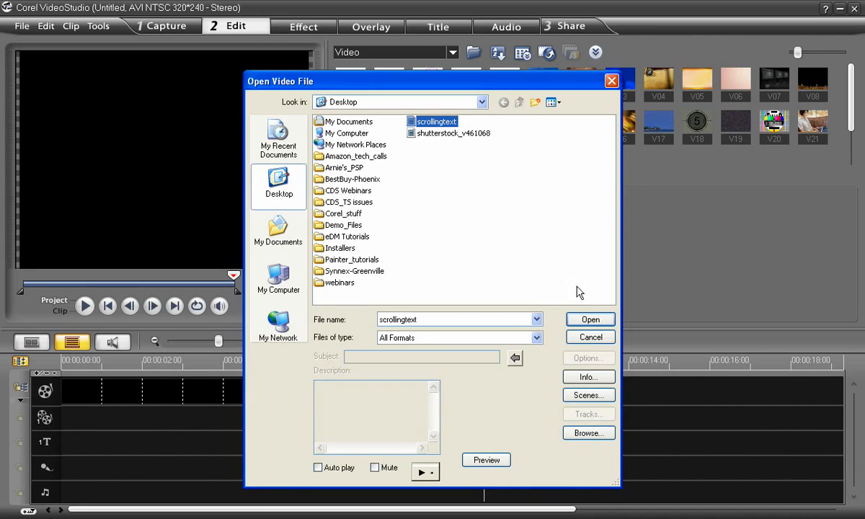
left_click(589, 319)
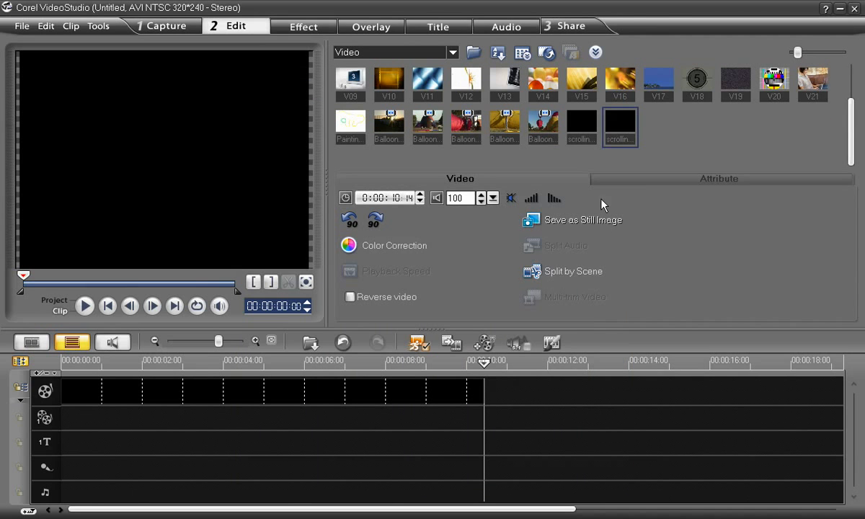
Step: Add the new scrollingtext clip to the start of the first overlay track and preview it over the black background
left_click_drag(620, 126, 68, 416)
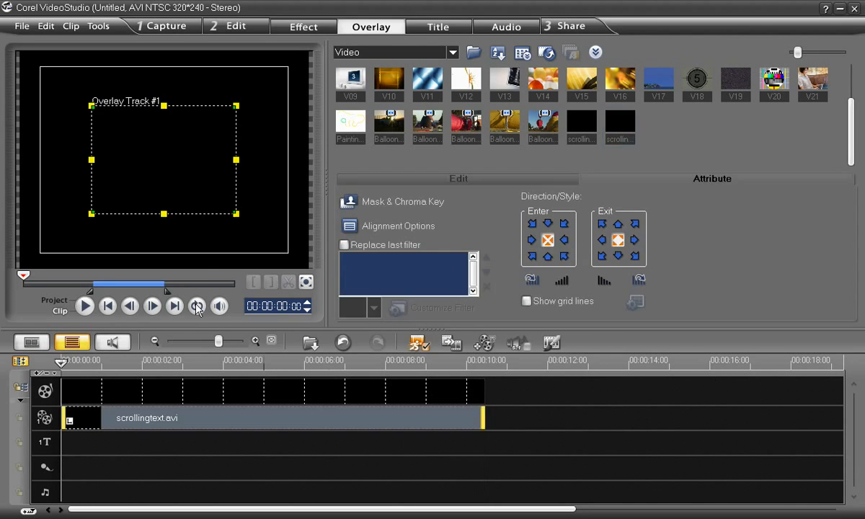
left_click(85, 306)
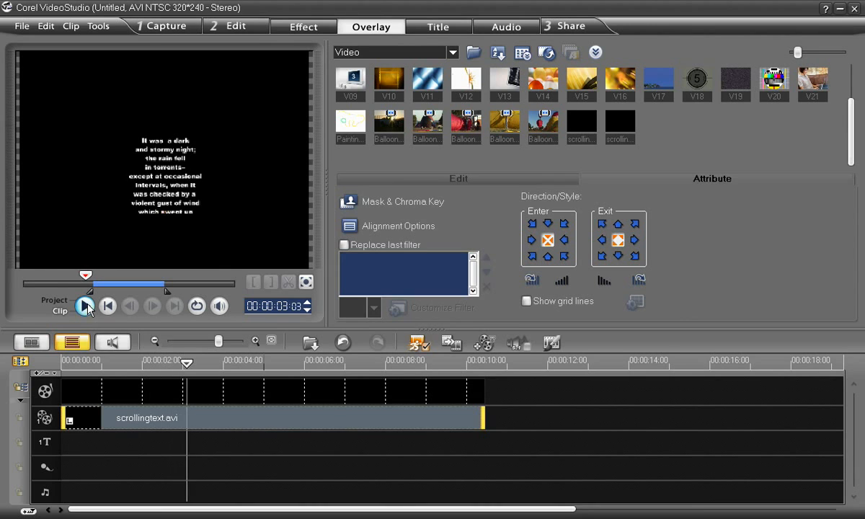
left_click(85, 306)
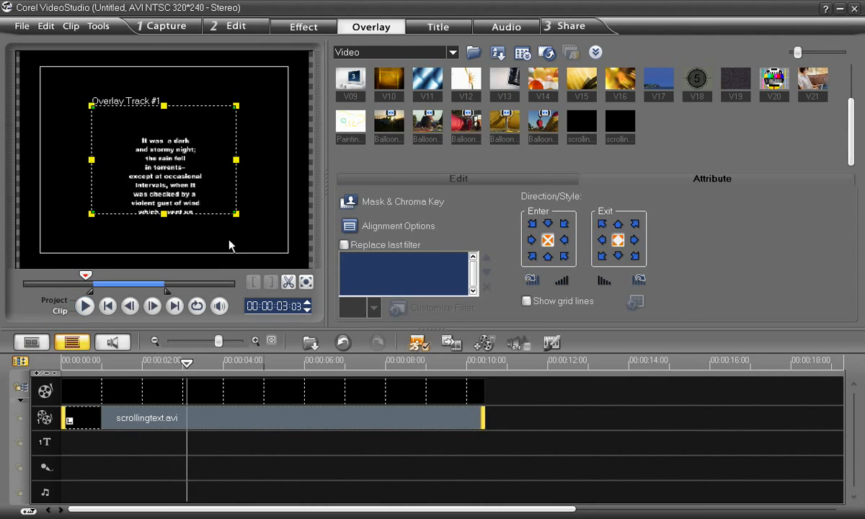
Step: Fit the scrollingtext overlay to the full screen and play a few seconds of it
right_click(154, 153)
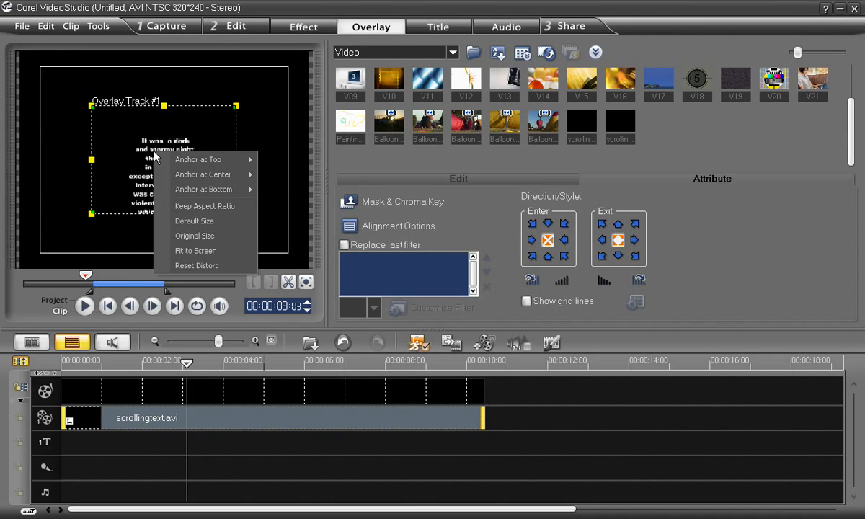
left_click(191, 250)
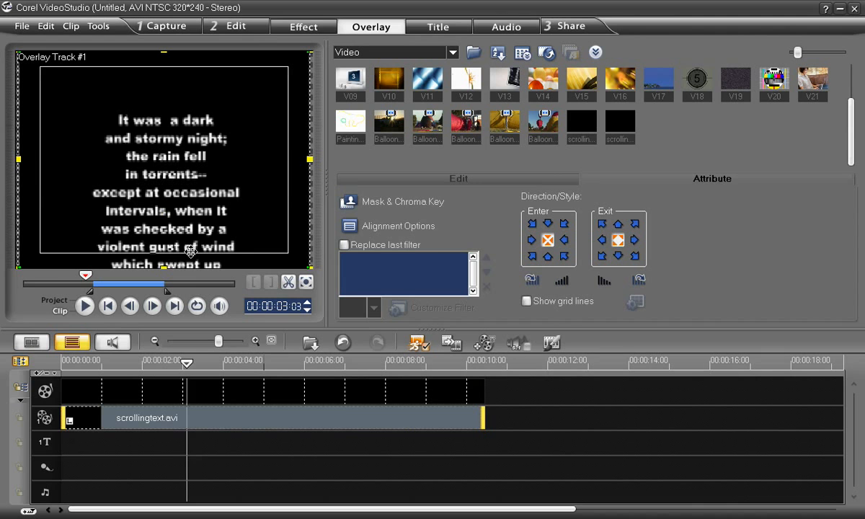
left_click(84, 306)
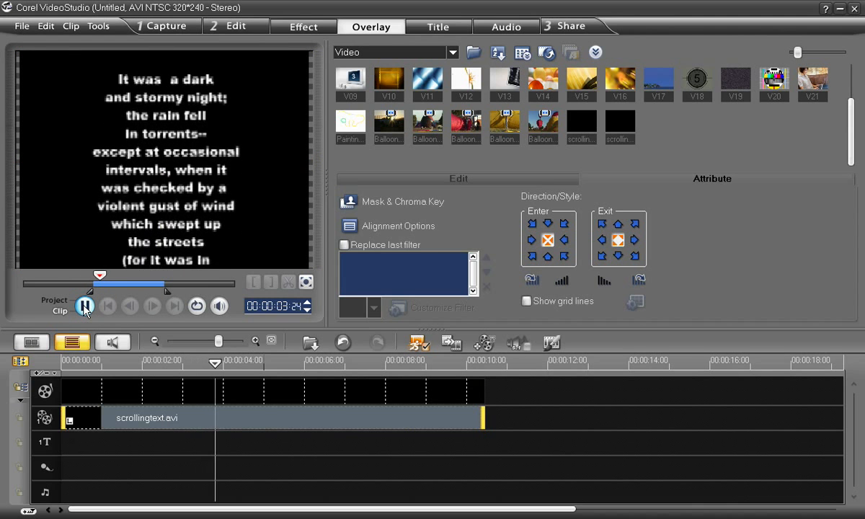
left_click(84, 306)
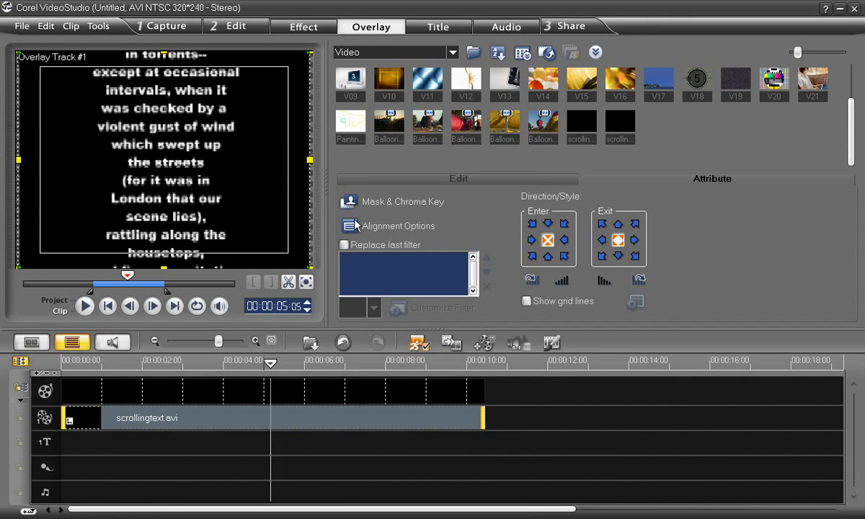
Step: Using grid lines, lower the overlay's top edge by about a third, slant both upper corners evenly inward into a trapezoid, and preview from the start
left_click(526, 301)
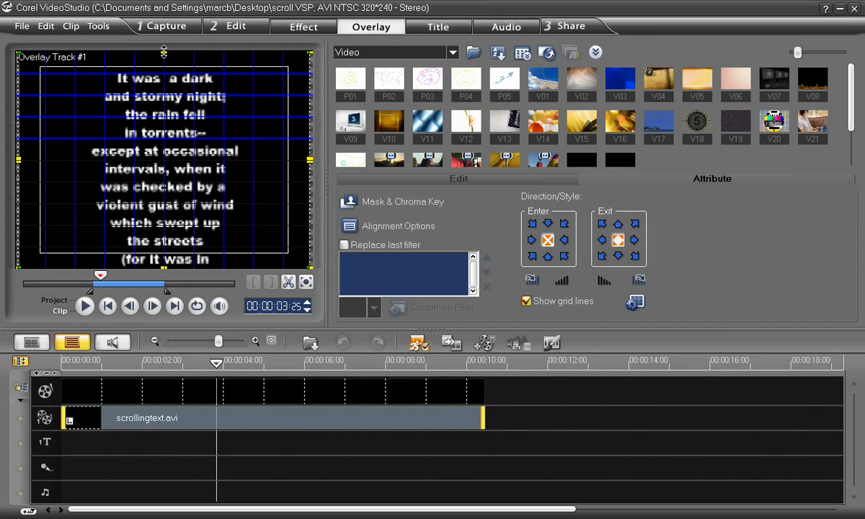
left_click_drag(163, 51, 163, 118)
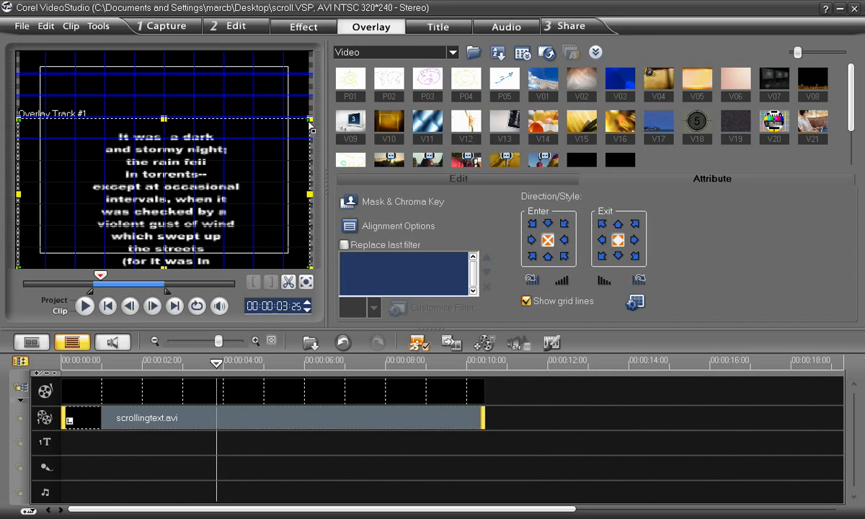
left_click_drag(310, 118, 224, 122)
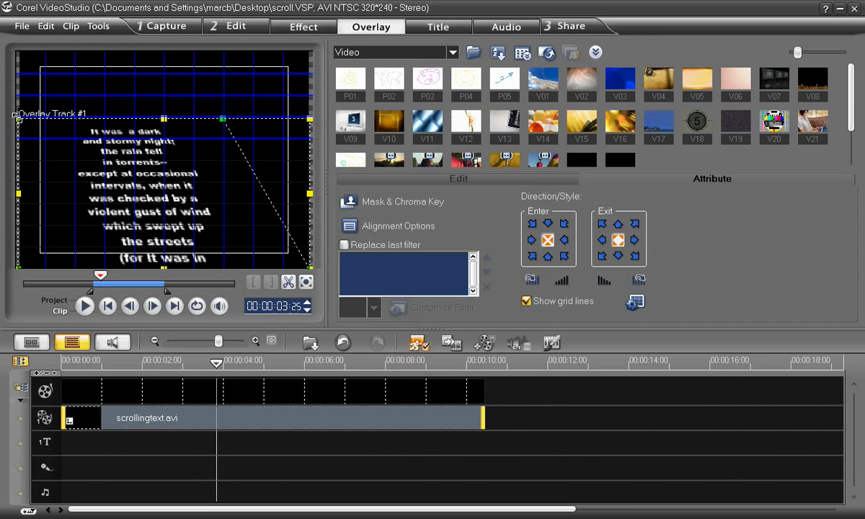
left_click_drag(20, 121, 107, 121)
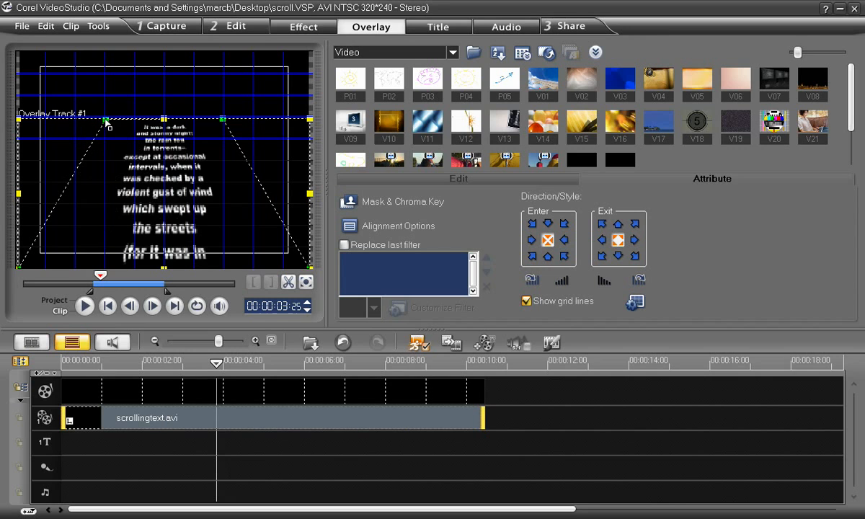
left_click(107, 306)
left_click(83, 306)
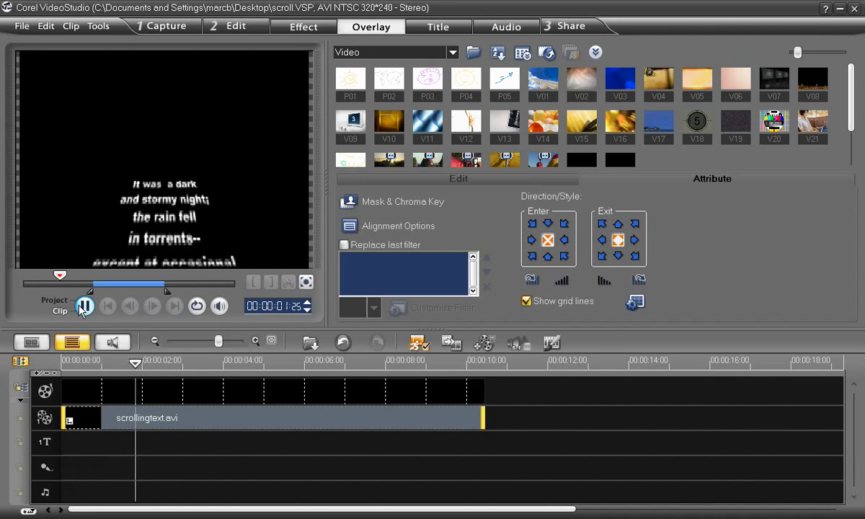